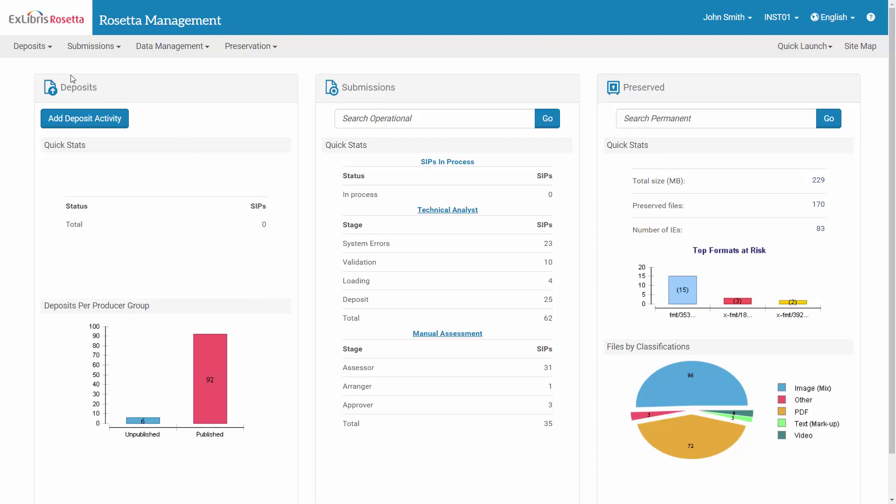
# - Open the Demo Harvester Job's settings from the Deposits > OAI Harvester Job list
pyautogui.click(38, 52)
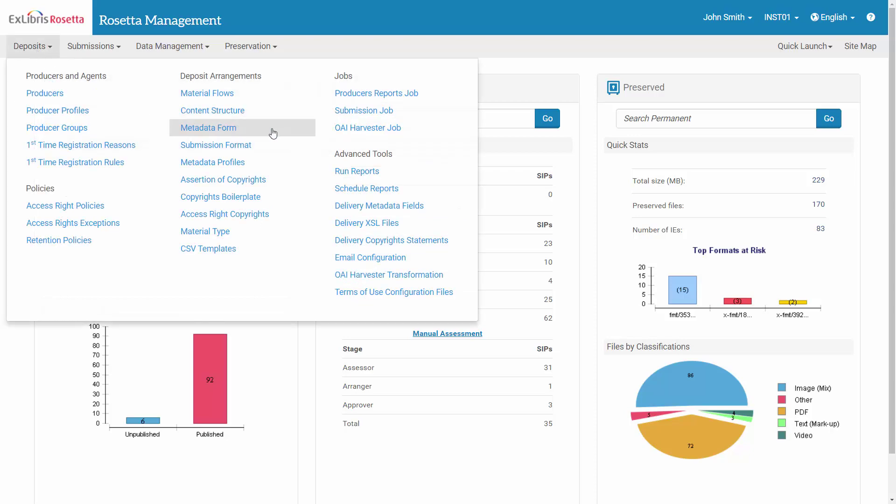
pyautogui.click(336, 130)
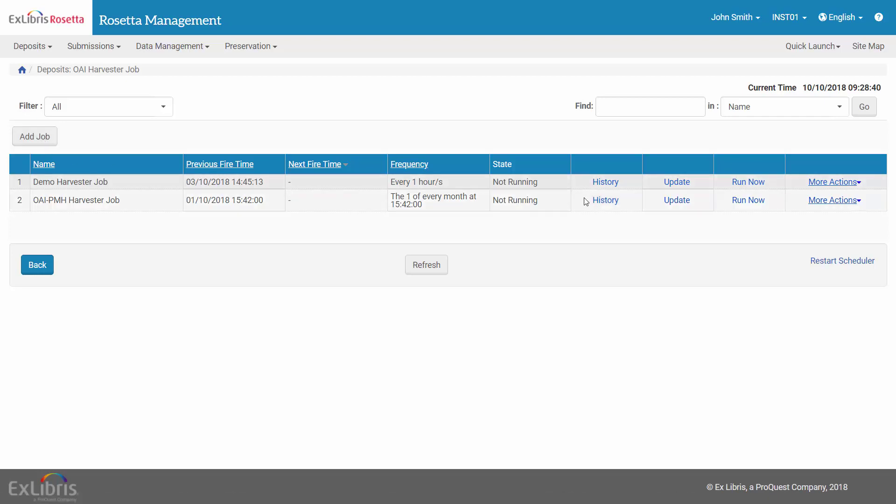
pyautogui.click(672, 186)
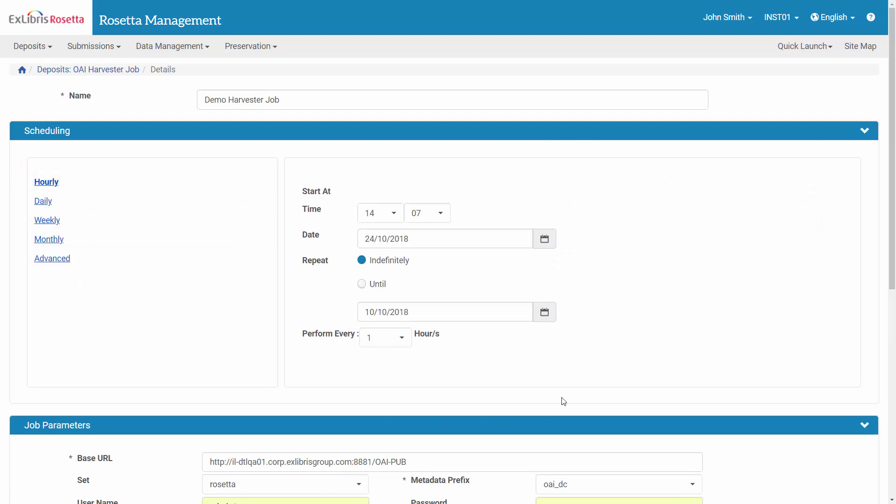
pyautogui.click(865, 131)
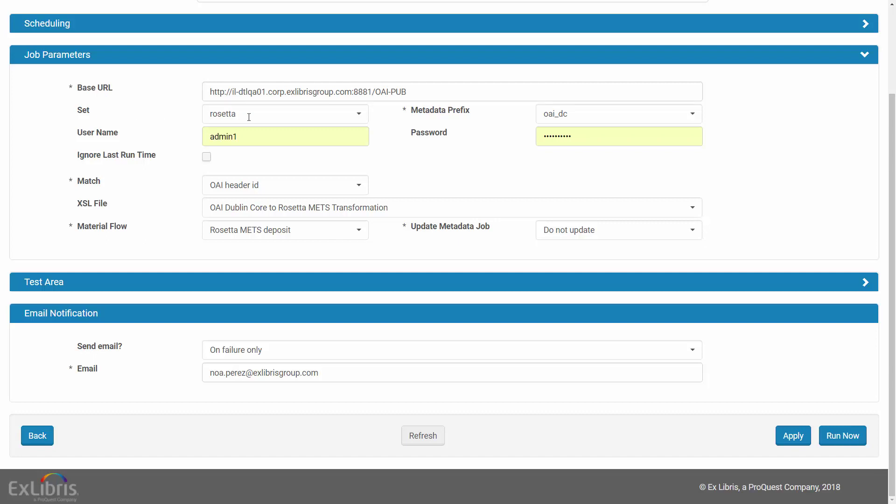
pyautogui.click(299, 117)
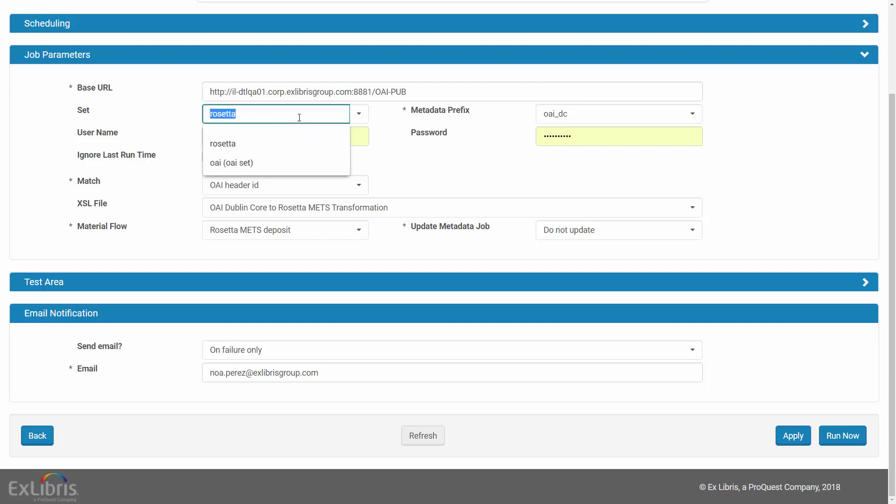
pyautogui.click(301, 117)
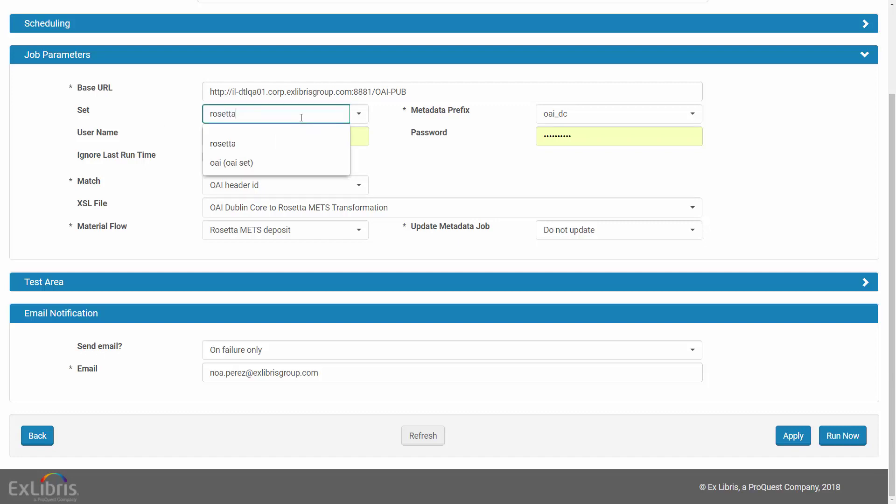
pyautogui.click(575, 117)
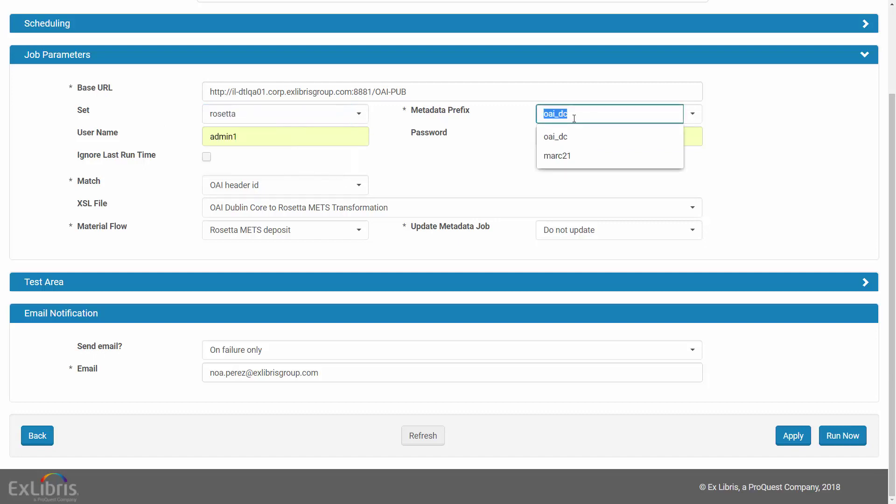
pyautogui.click(455, 128)
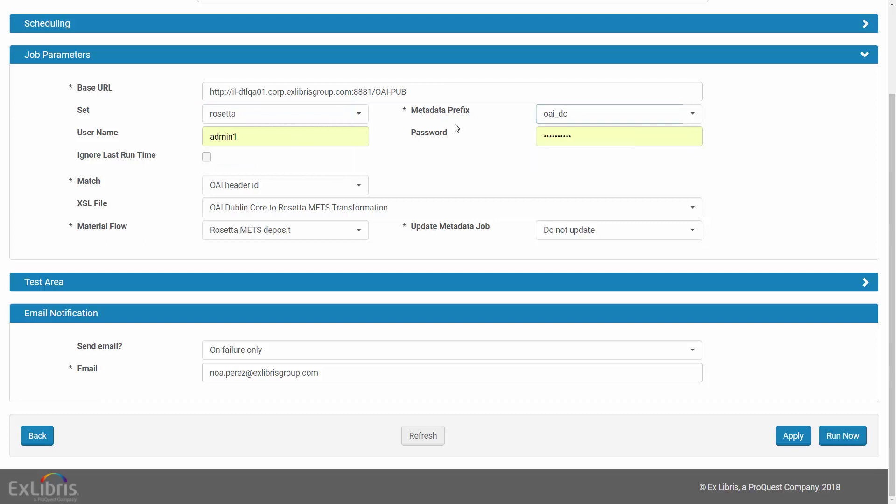
pyautogui.click(361, 186)
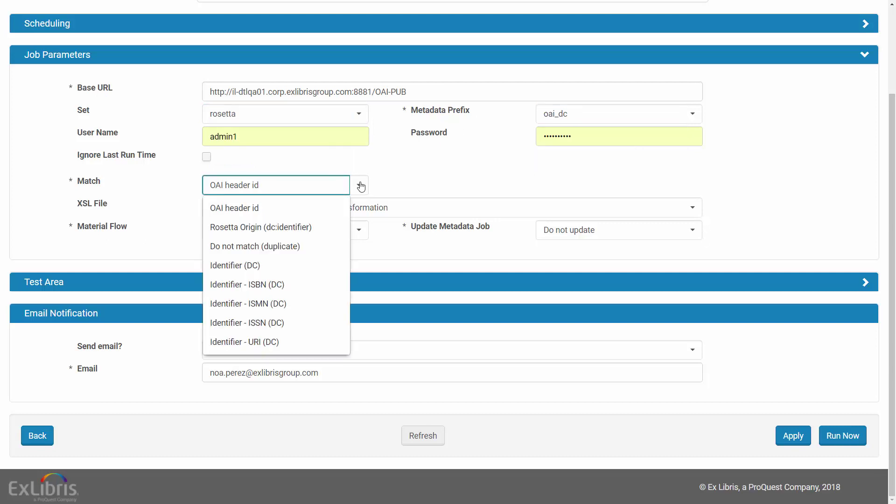
pyautogui.click(400, 184)
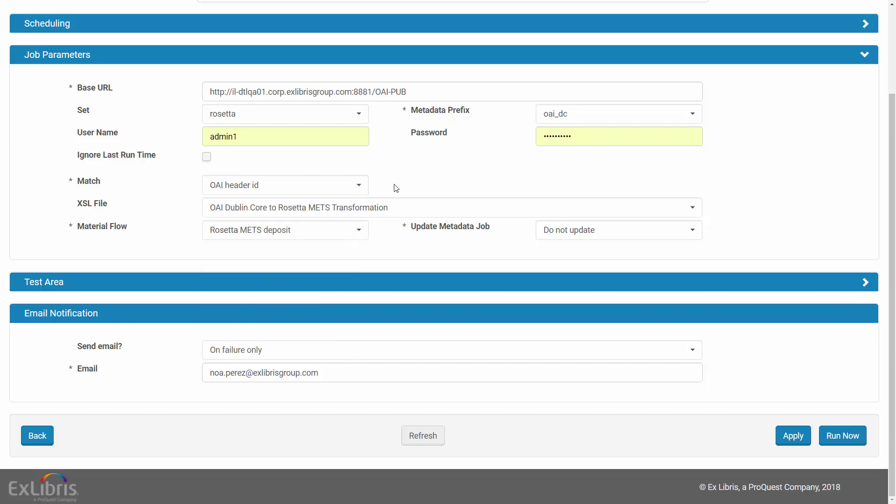
# - Keep 'OAI Dublin Core to Rosetta METS Transformation' as the XSL file and collapse Job Parameters
pyautogui.click(242, 211)
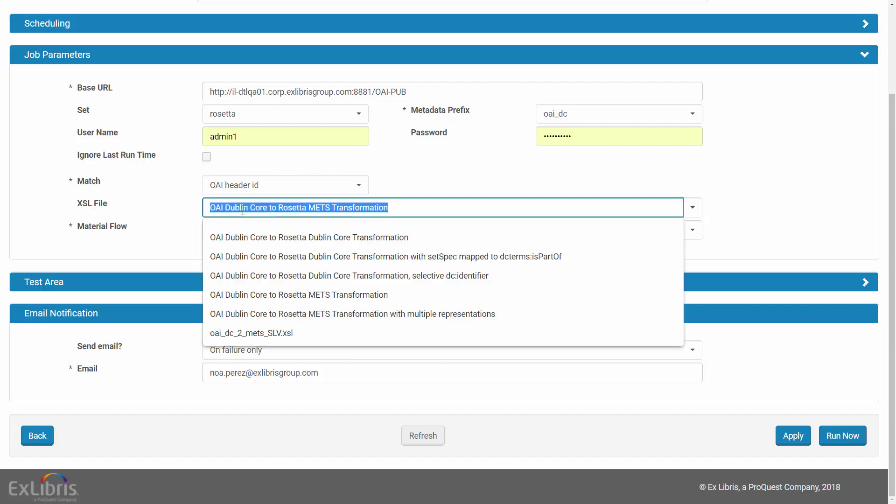
pyautogui.click(165, 213)
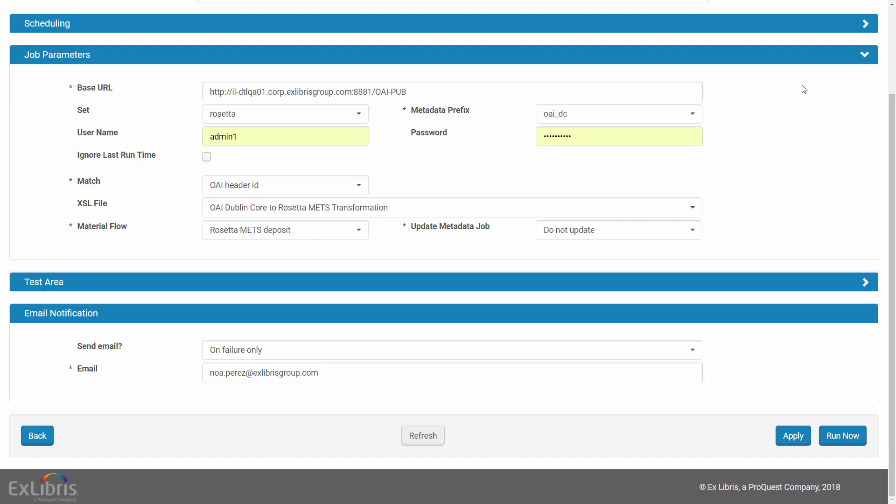
pyautogui.click(864, 56)
# - Expand the Test Area and start the Demo Harvester Job with Run Now
pyautogui.click(871, 195)
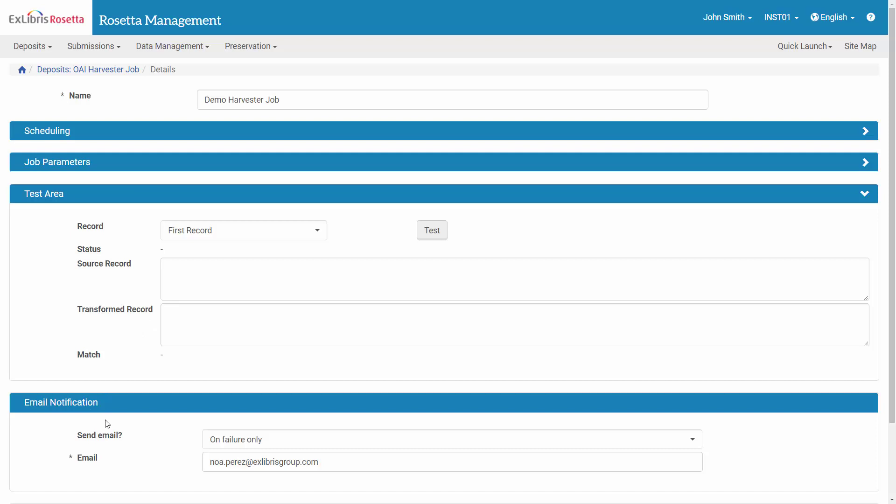
pyautogui.scroll(-1, 114, 425)
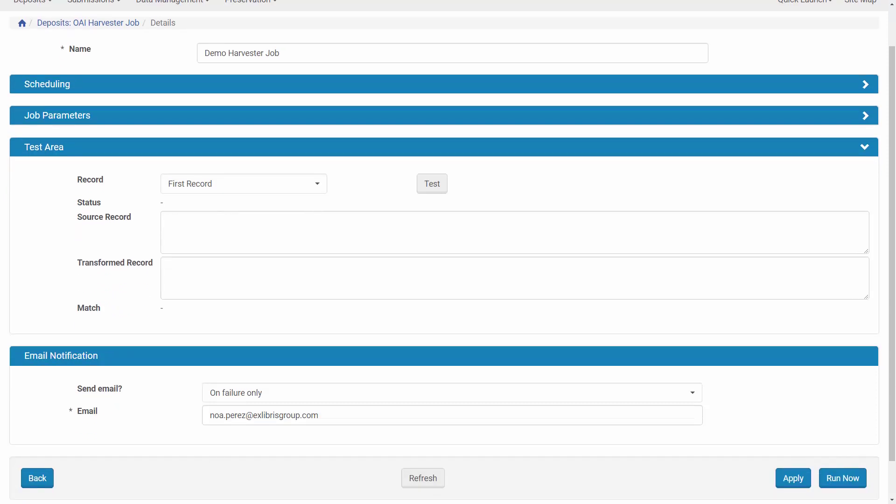
pyautogui.click(843, 481)
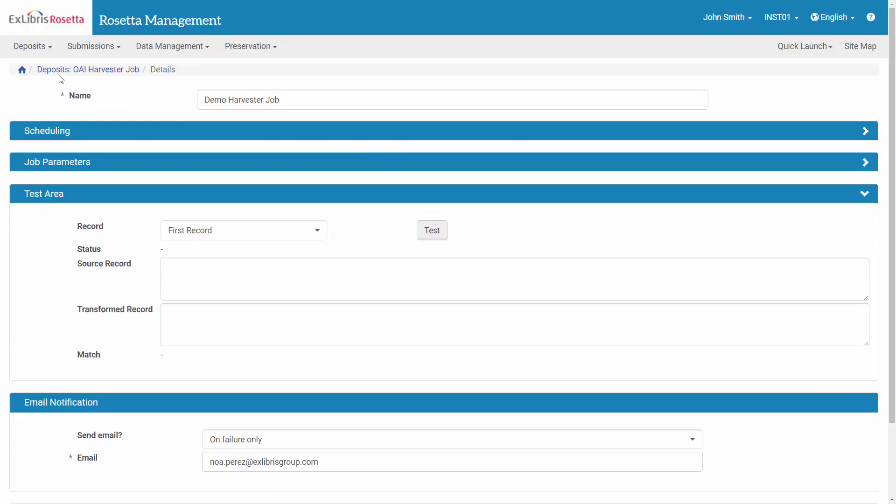
# - Show the six XSL files under Deposits > OAI Harvester Transformation
pyautogui.click(40, 54)
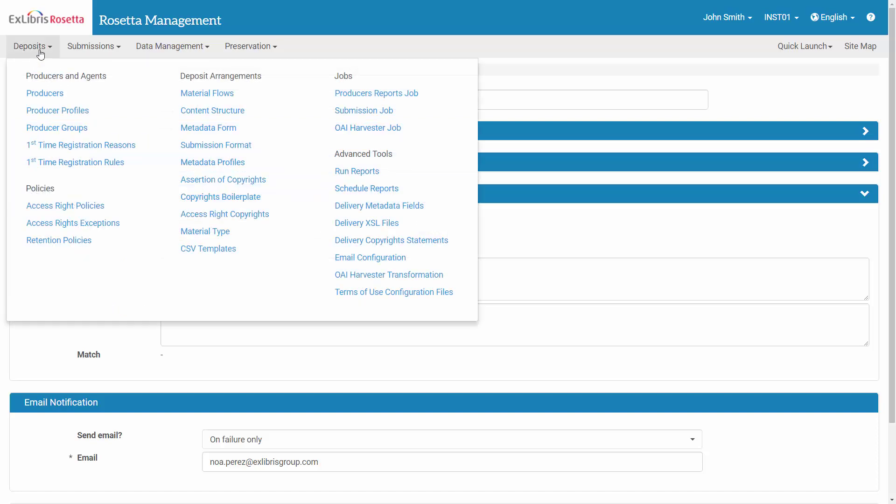
pyautogui.click(344, 280)
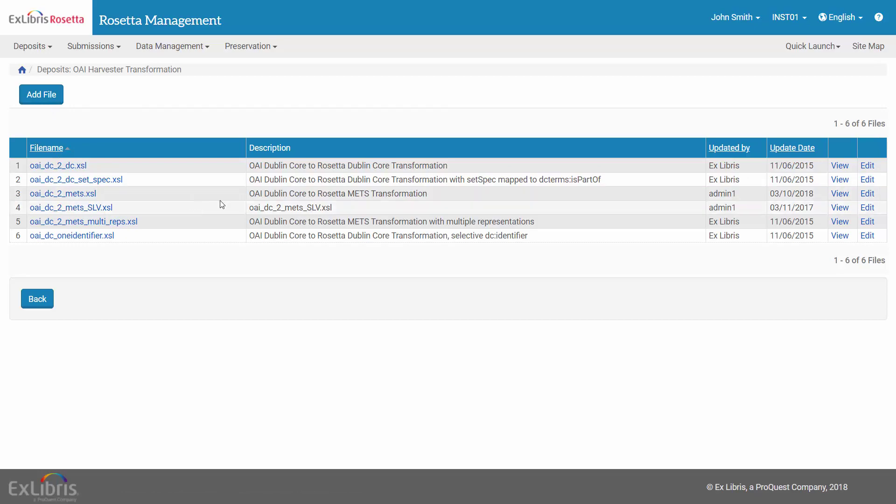
# - View the oai_dc_2_mets.xsl source code down to its METS file section
pyautogui.click(840, 194)
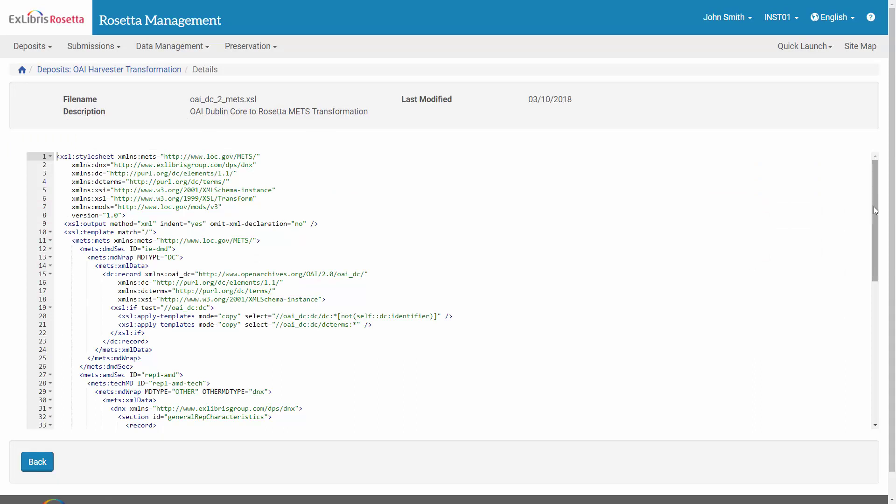
pyautogui.moveTo(875, 206); pyautogui.dragTo(859, 313)
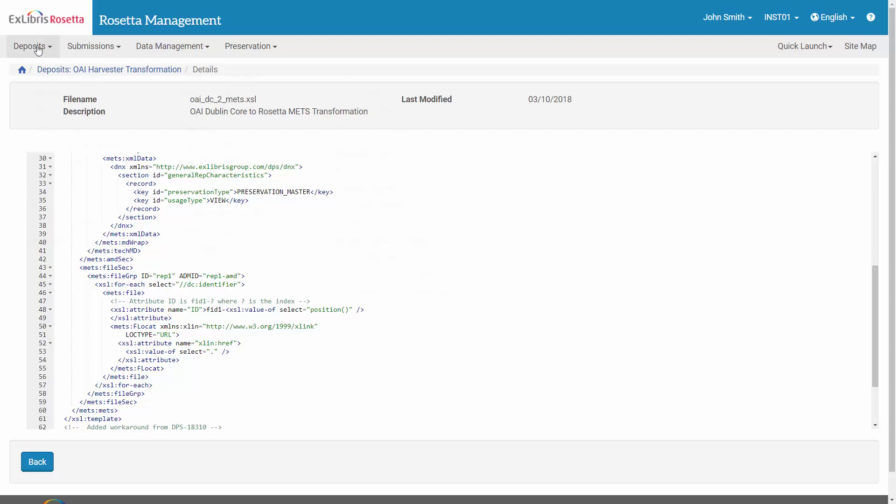
# - Open the Rosetta METS deposit material flow from Deposits > Material Flows
pyautogui.click(38, 50)
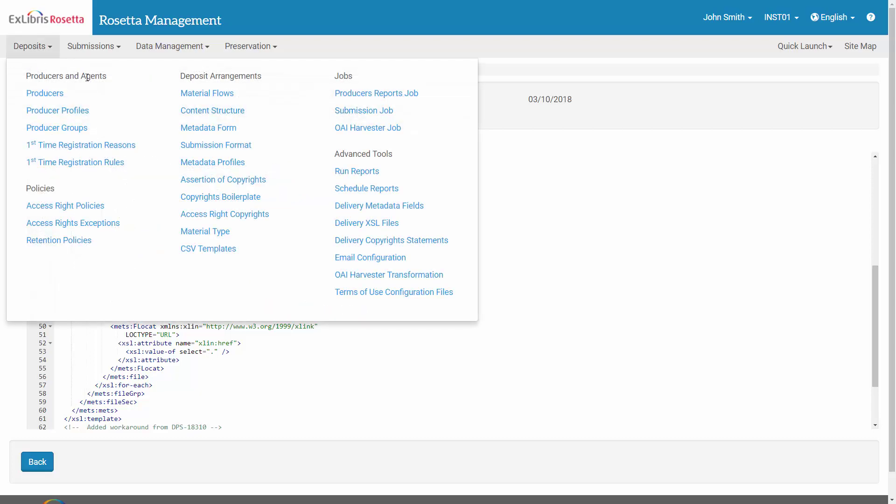
pyautogui.click(183, 92)
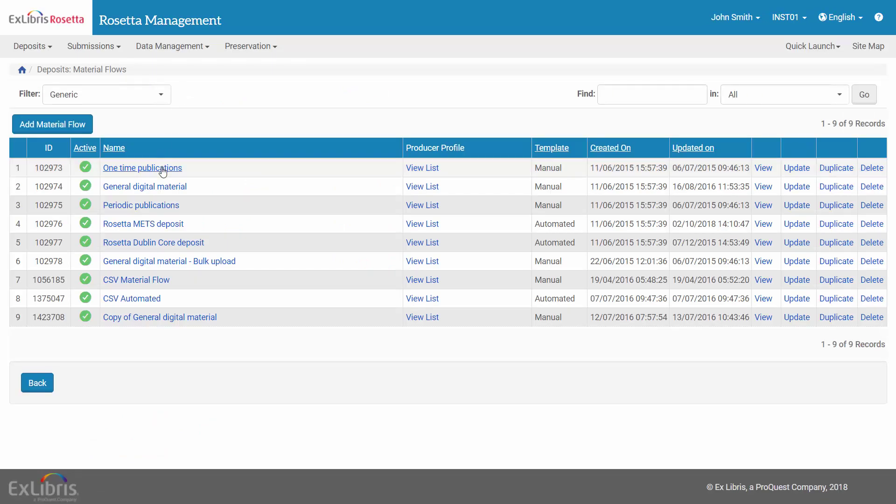
pyautogui.click(159, 227)
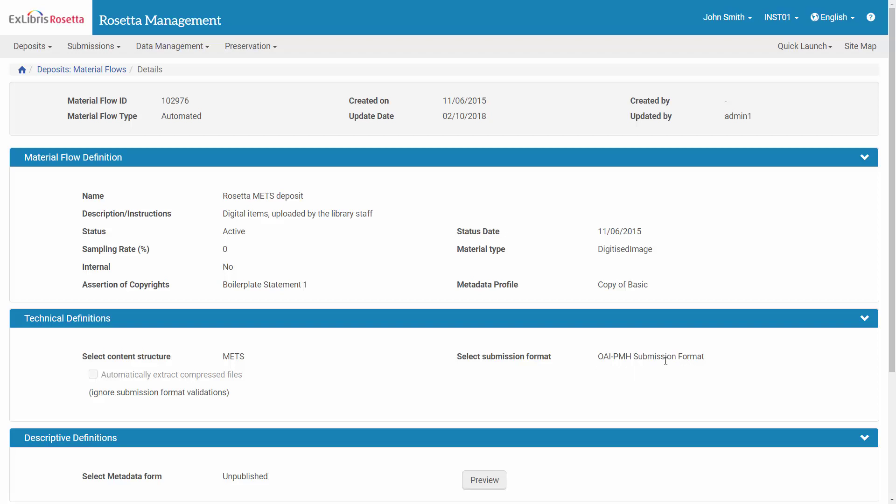
# - View the OAI-PMH Submission Format details, with NFS path /exlibris/tmp/OAI-PMH-DEMO
pyautogui.click(43, 49)
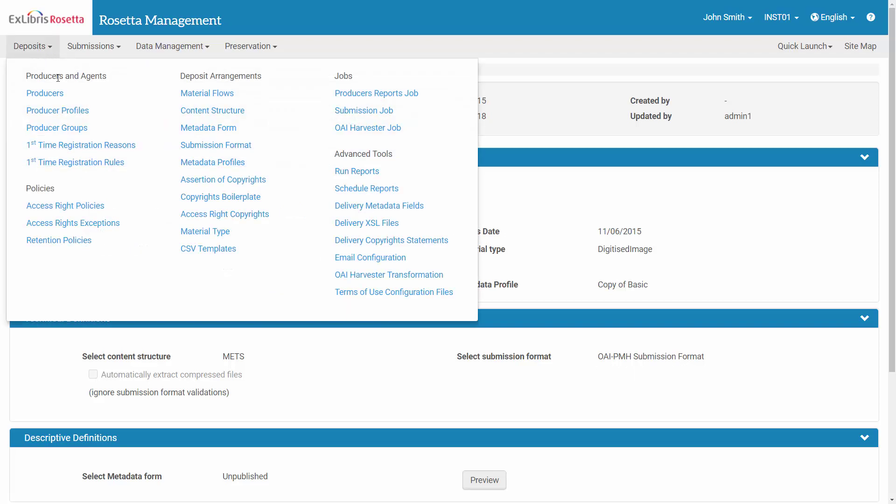
pyautogui.click(184, 145)
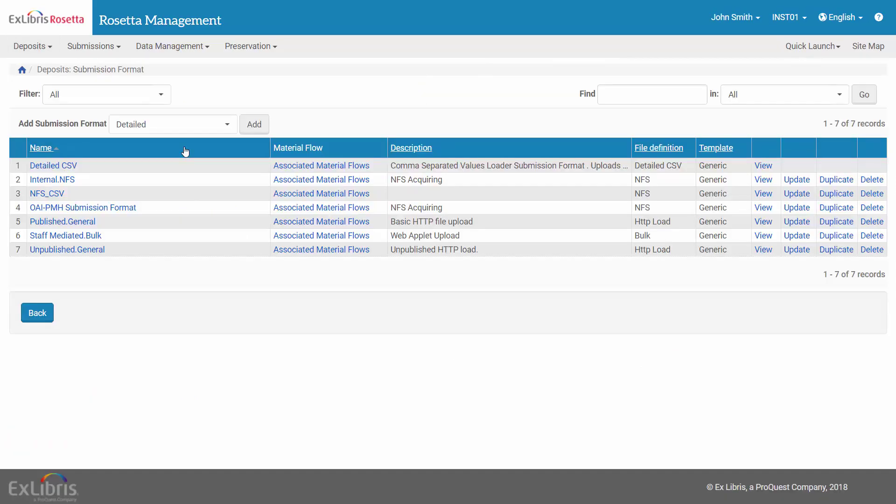
pyautogui.click(120, 208)
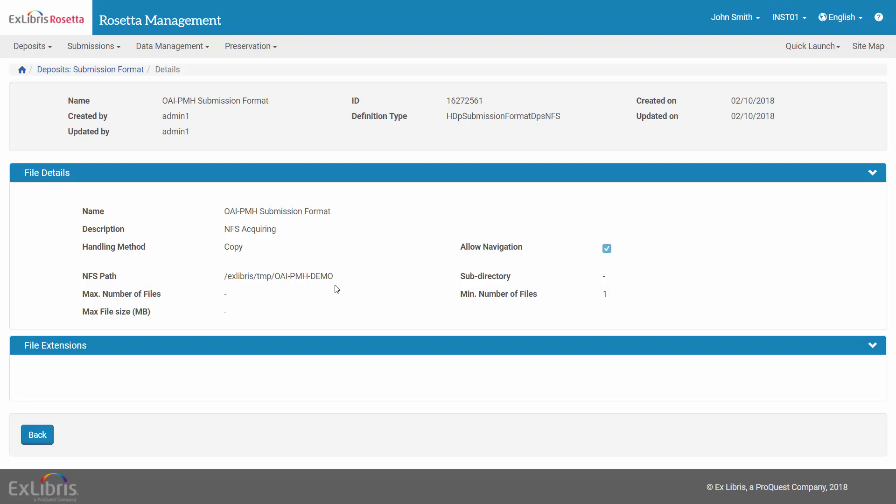
pyautogui.click(36, 51)
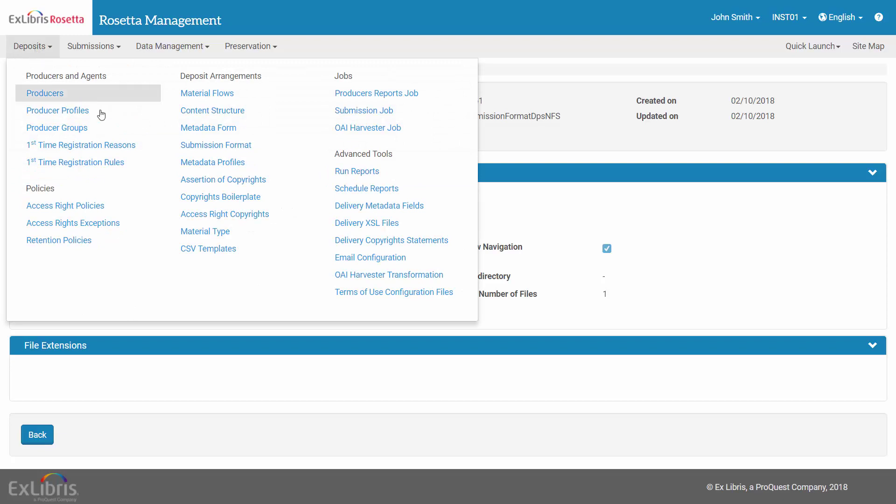
# - Run the Demo Harvester Job now from the OAI Harvester Job list
pyautogui.click(353, 137)
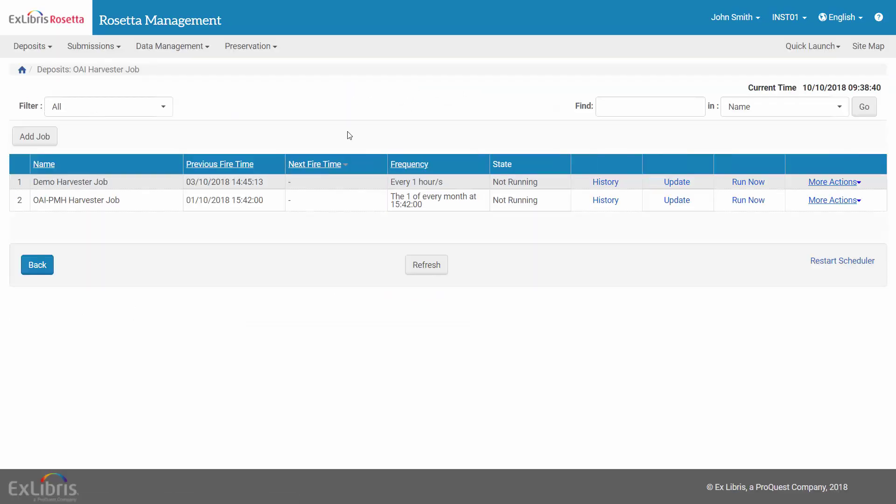
pyautogui.click(741, 184)
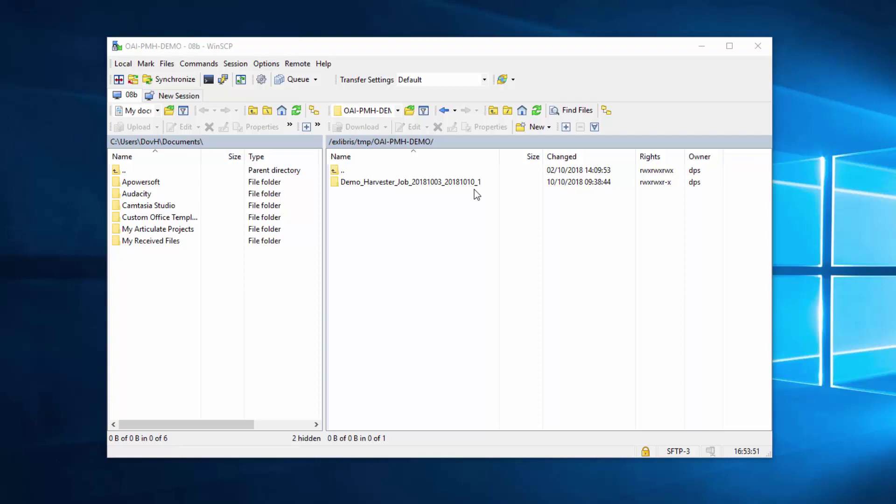
# - Browse into Demo_Harvester_Job_20181003_20181010_1/content to list ie1.xml through ie4.xml
pyautogui.doubleClick(475, 184)
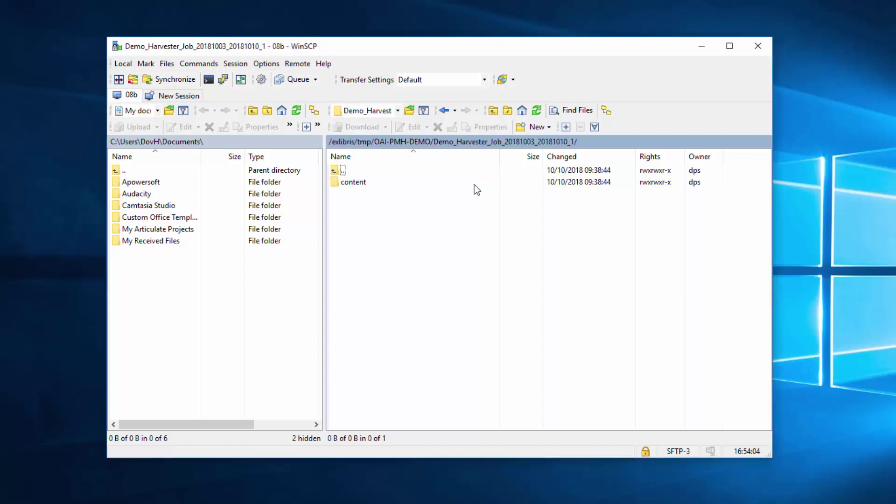
pyautogui.doubleClick(352, 186)
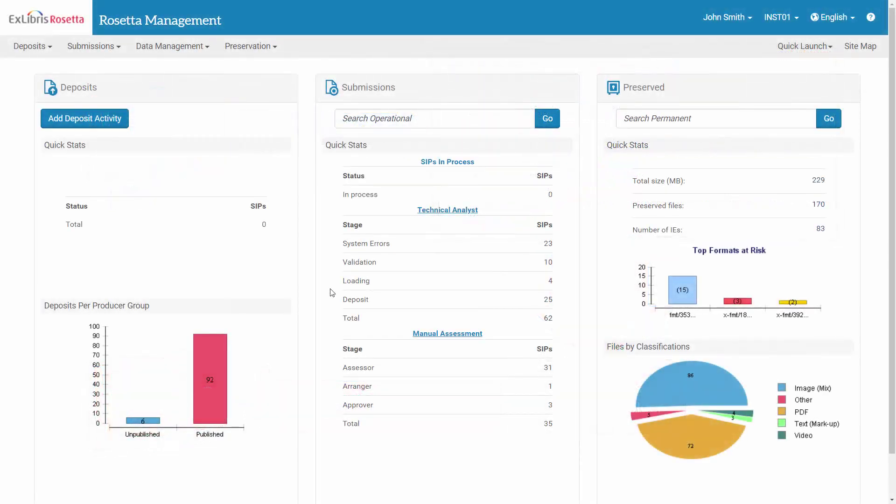
# - Open the Demo Submission Job's settings and collapse its Scheduling section
pyautogui.click(29, 45)
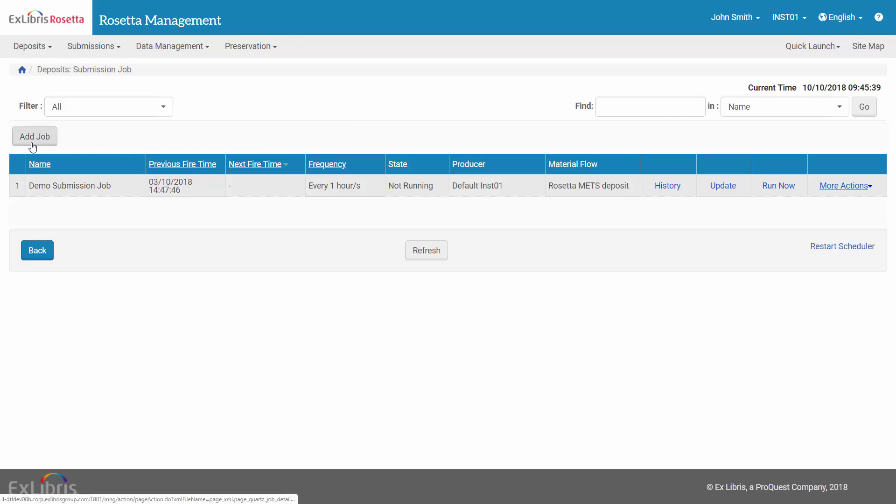
pyautogui.click(722, 187)
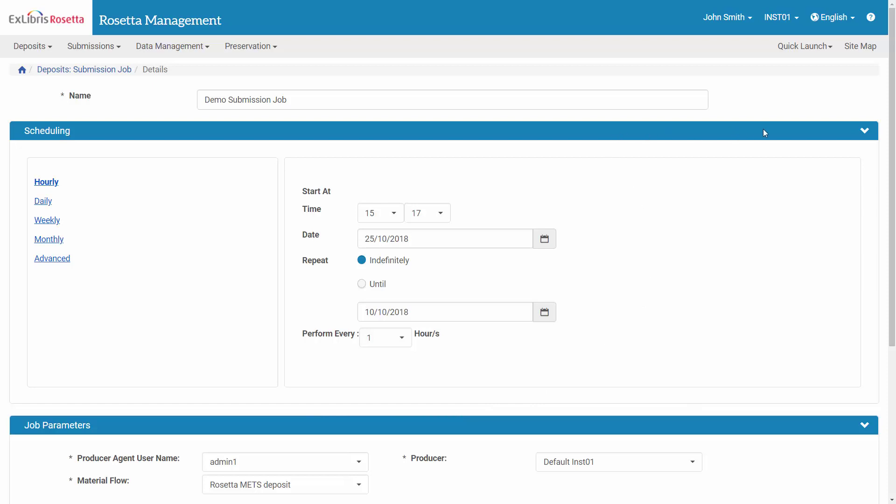
pyautogui.click(842, 131)
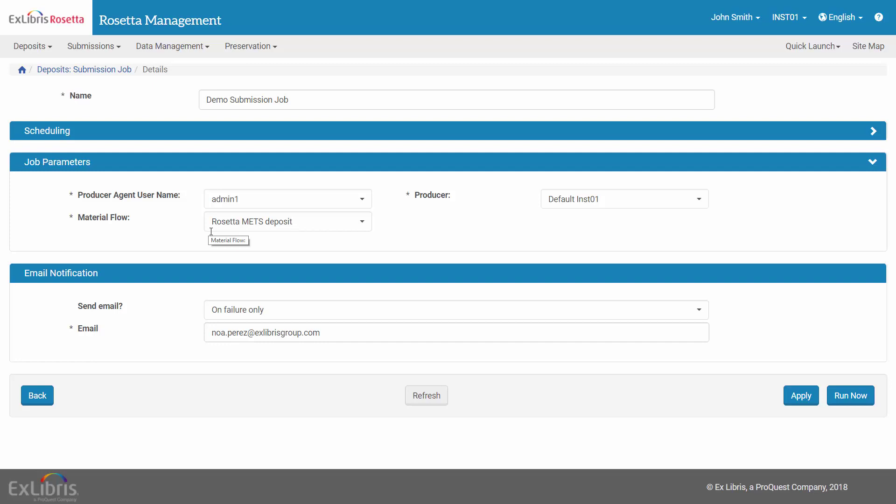
# - Run the Demo Submission Job now and open its newest run log showing deposit as SIP 2491
pyautogui.click(847, 404)
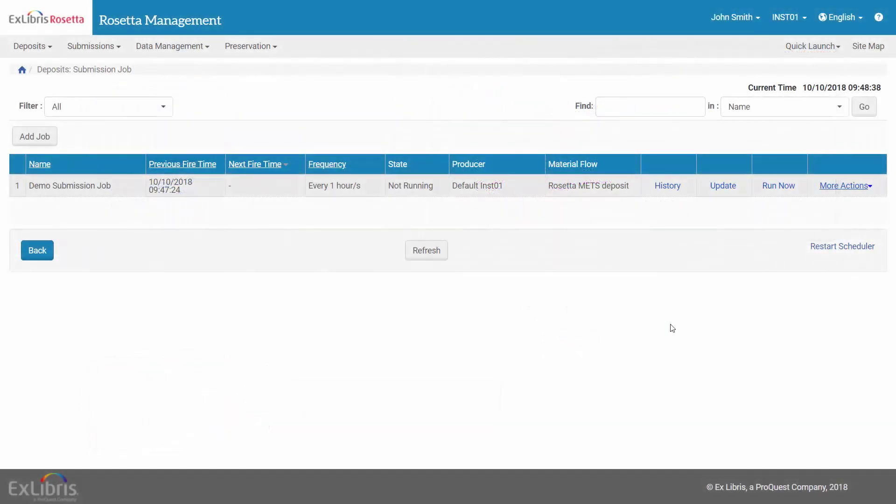
pyautogui.click(671, 187)
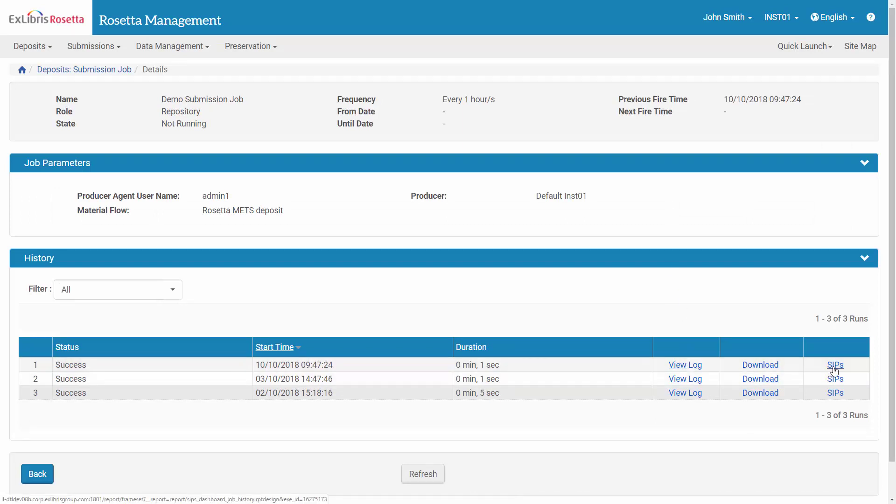
pyautogui.click(687, 365)
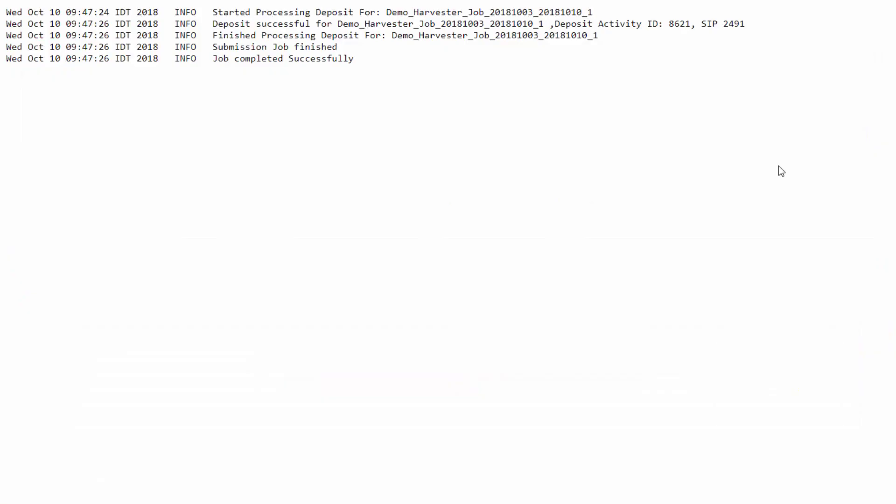
# - Copy SIP number 2491 from the log and search for it in Operational search
pyautogui.rightClick(734, 24)
pyautogui.click(740, 36)
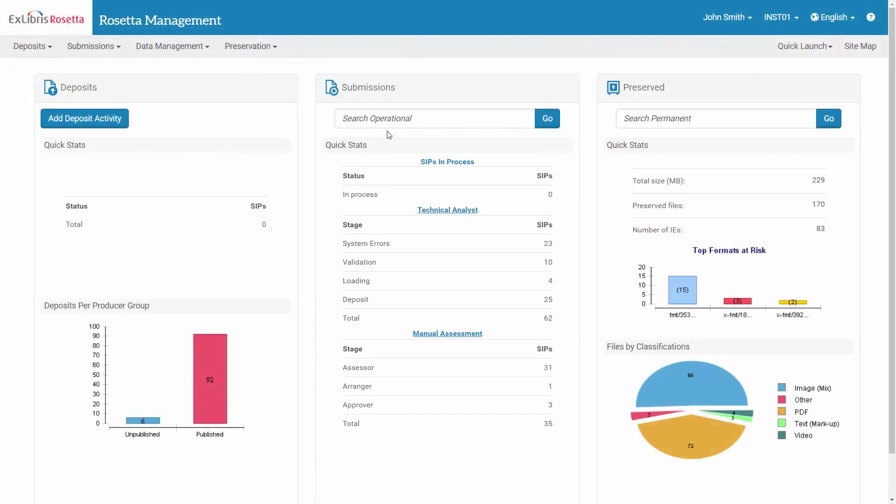
pyautogui.rightClick(392, 123)
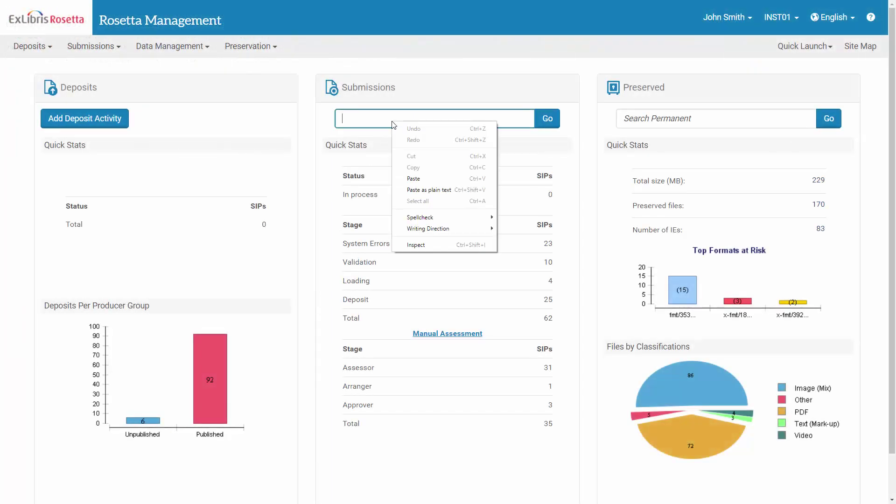
pyautogui.click(413, 178)
pyautogui.click(550, 122)
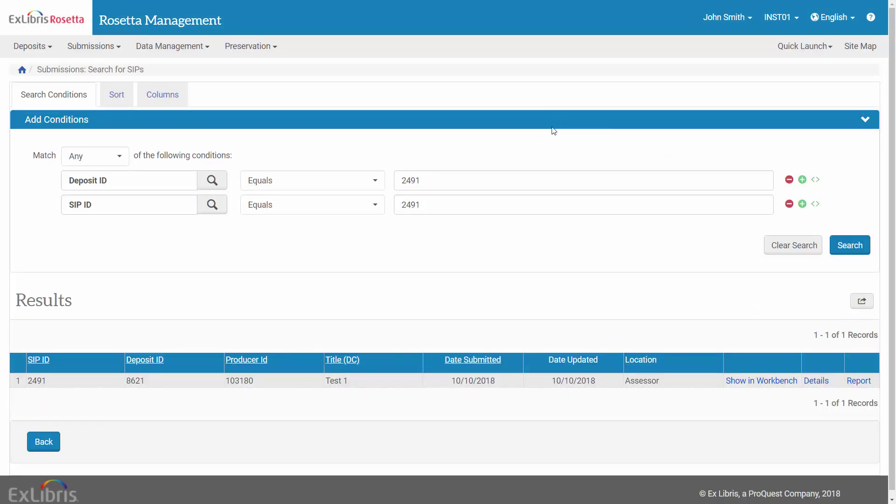
# - Open SIP 2491 in the Workbench and view its Toadstools IE
pyautogui.click(736, 381)
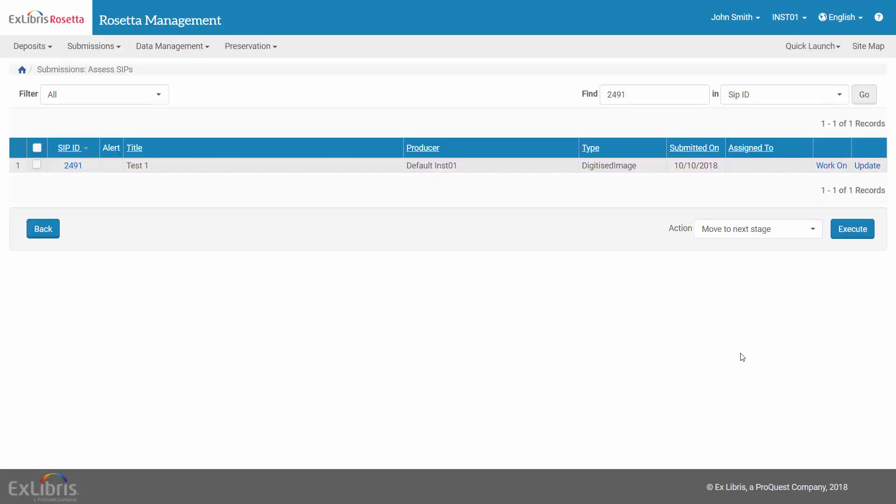
pyautogui.click(830, 168)
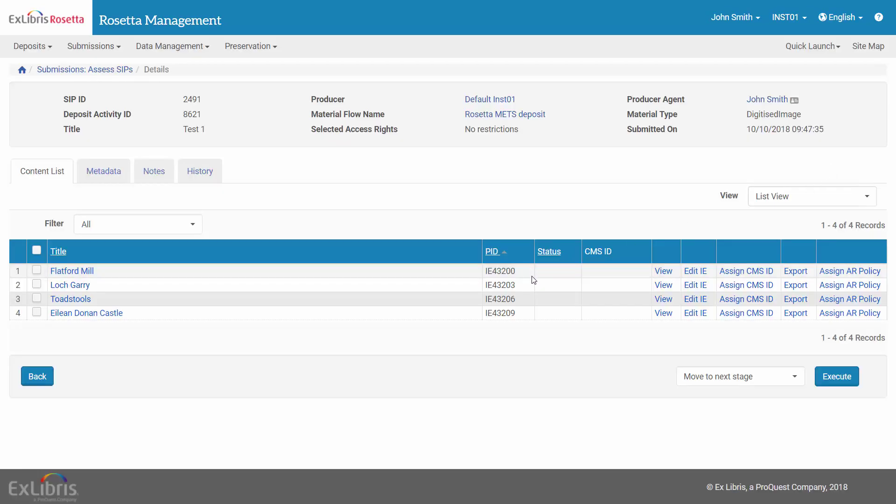
pyautogui.click(660, 300)
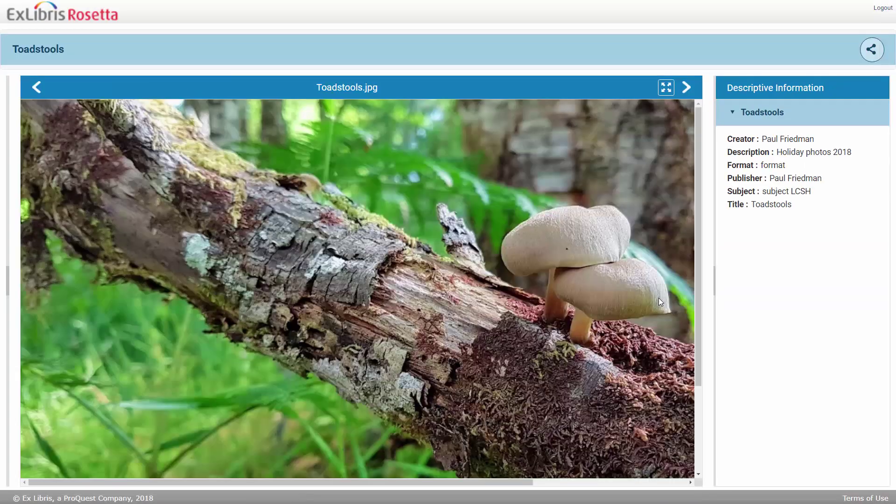